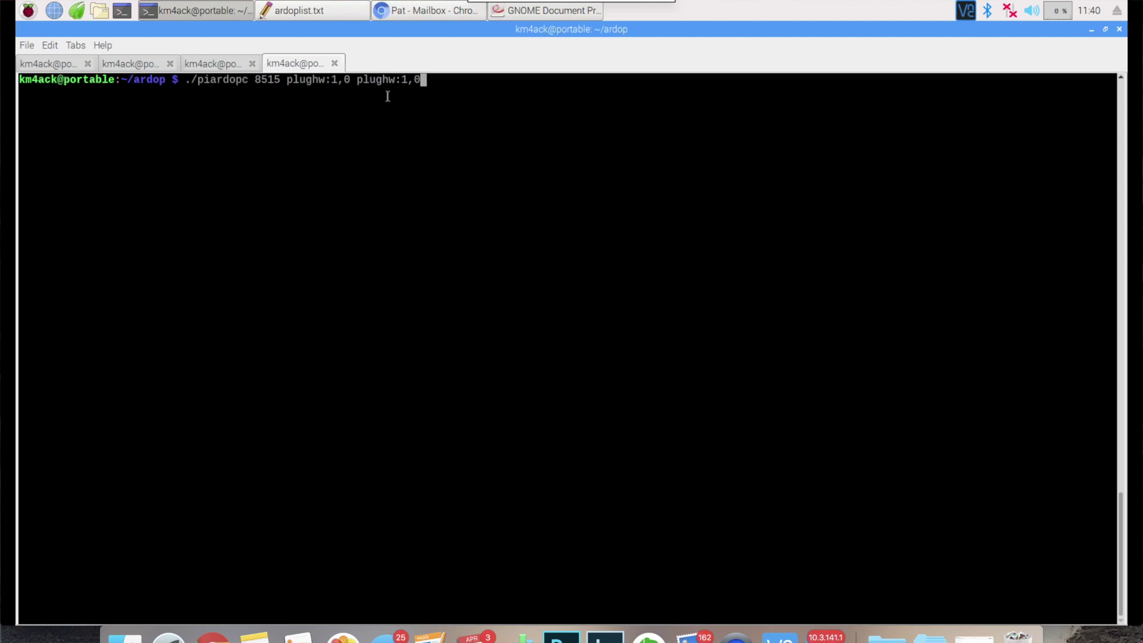
Start the ARDOP modem on port 8515, then run pat http serving on port 5000
{"action": "key", "text": "Return"}
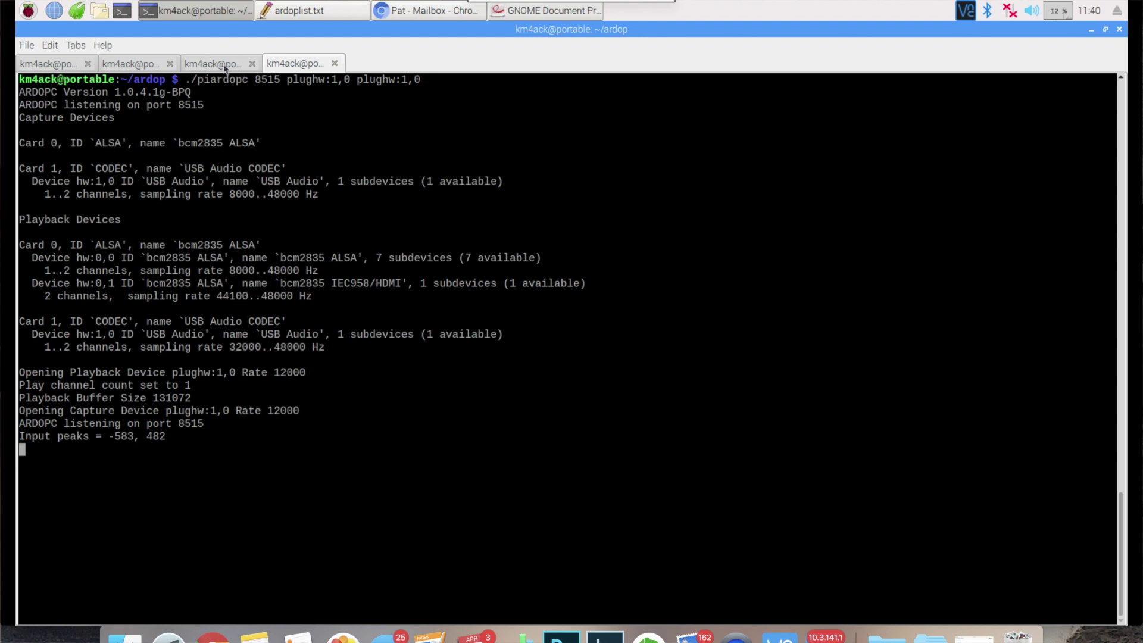
{"action": "left_click", "coordinate": [226, 68]}
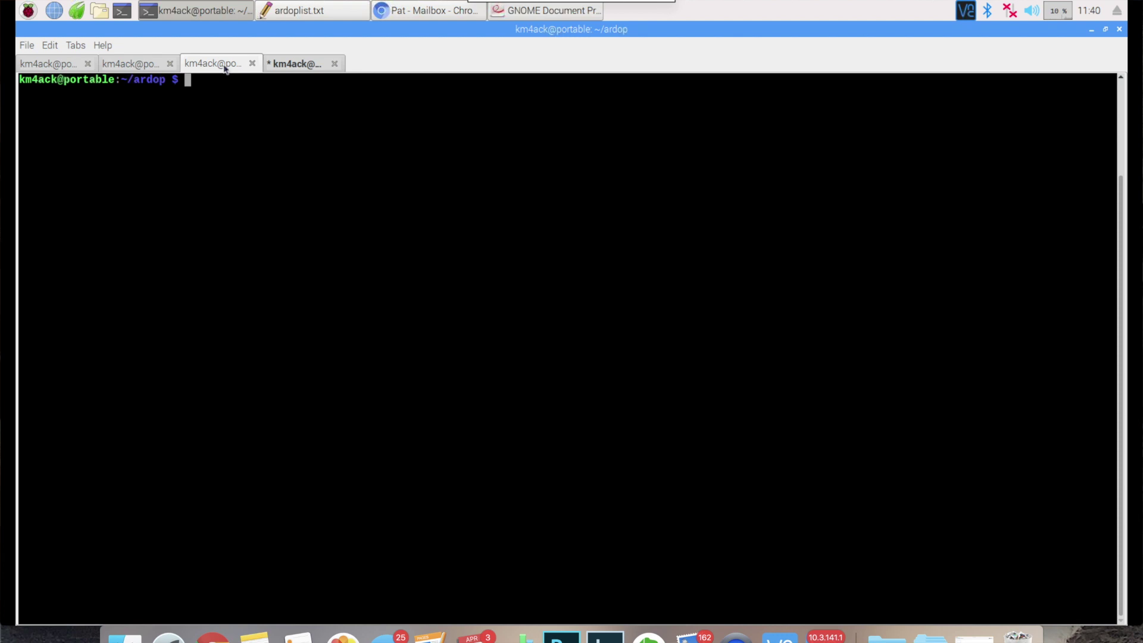
{"action": "type", "text": "pat http"}
{"action": "key", "text": "Return"}
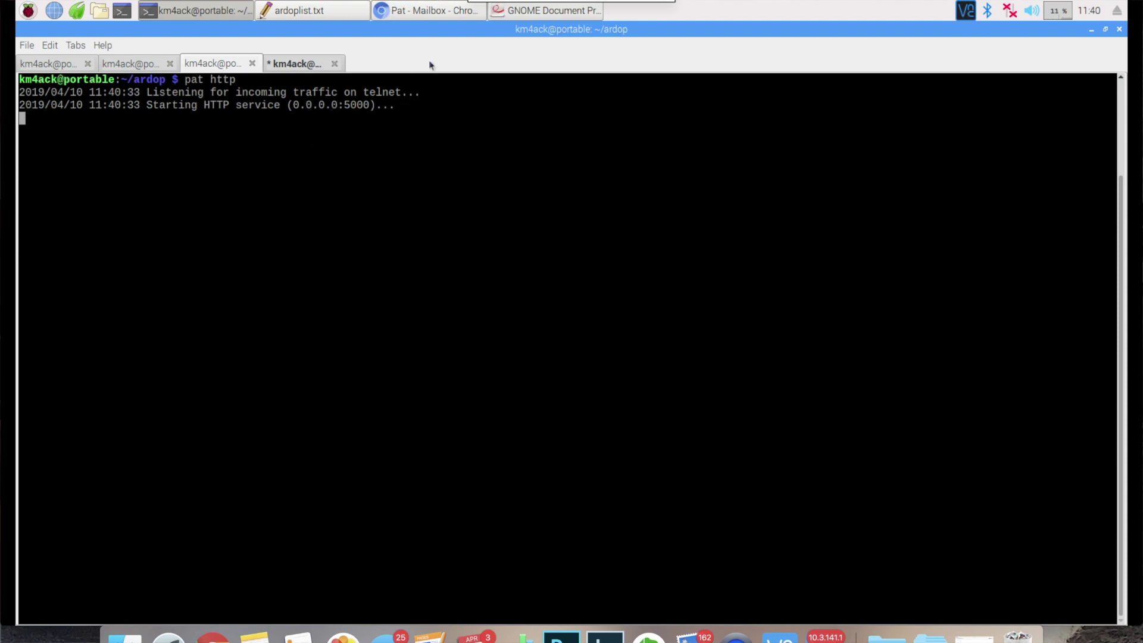
Bring Chromium forward and reload the Pat mailbox page at 127.0.0.1:5000/ui
{"action": "left_click", "coordinate": [426, 16]}
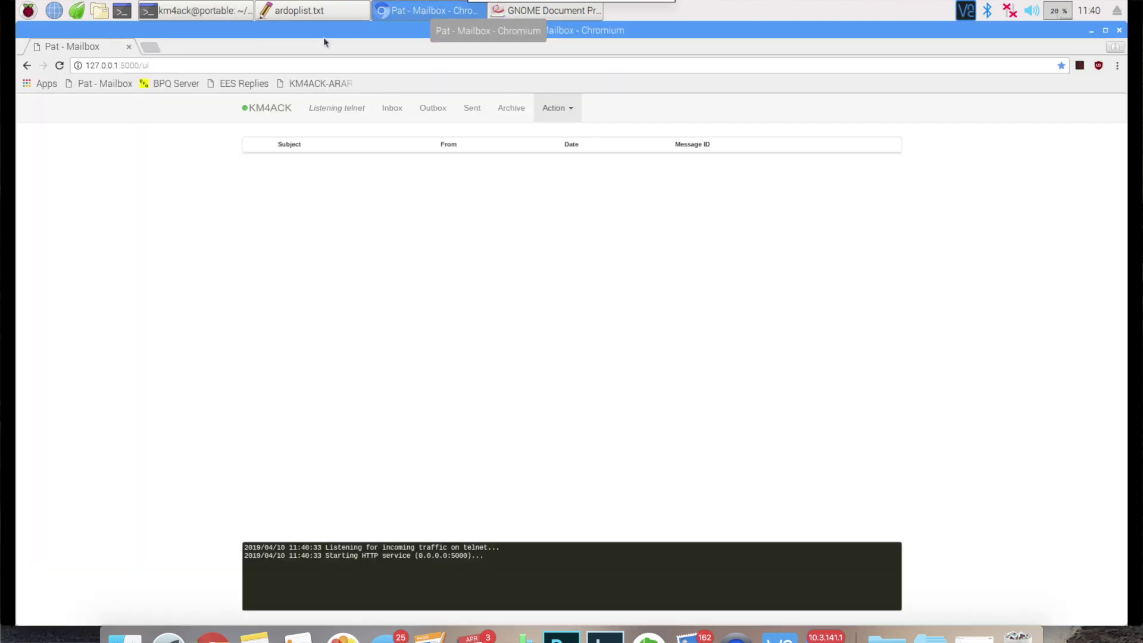
{"action": "left_click", "coordinate": [120, 84]}
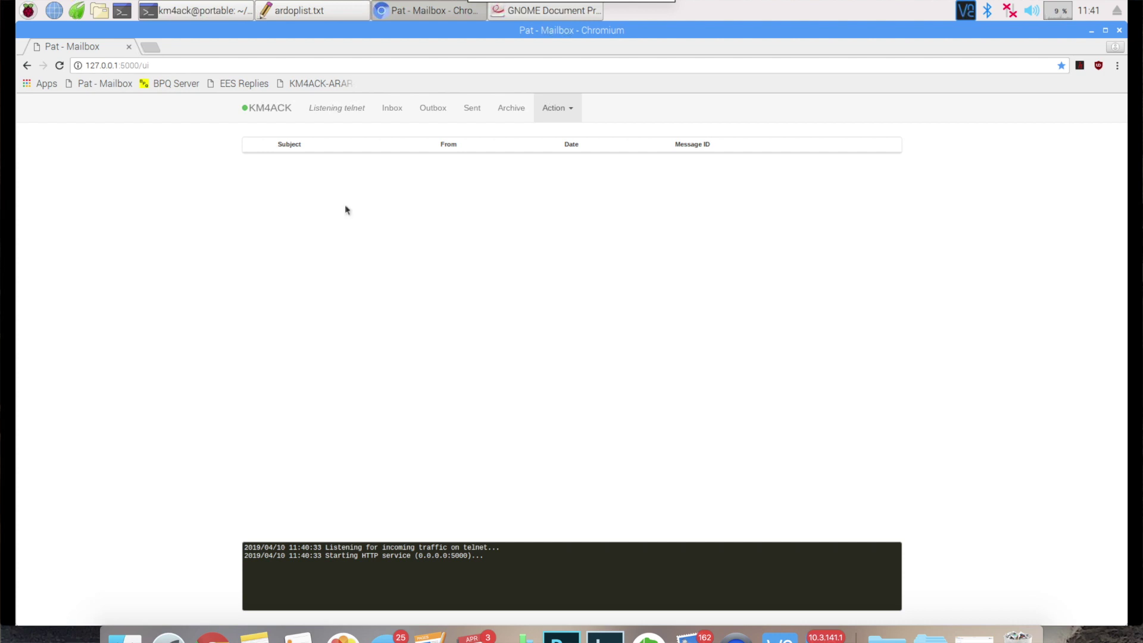
Run findardop, set the search grid to em, and pick the 40M band
{"action": "left_click", "coordinate": [195, 10]}
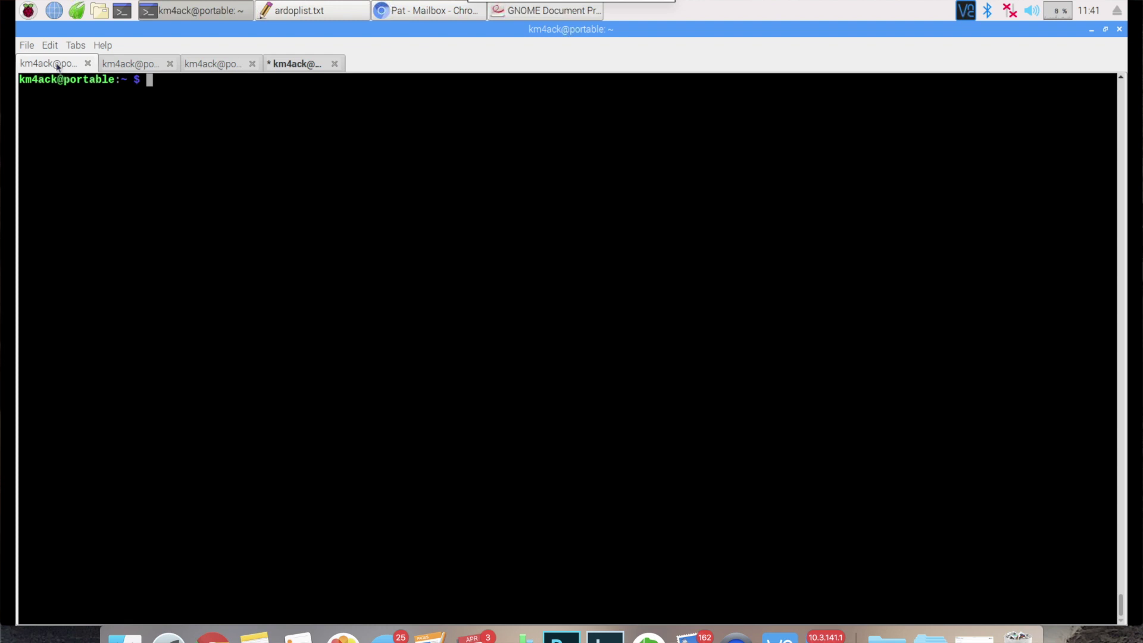
{"action": "type", "text": "findardop"}
{"action": "key", "text": "Return"}
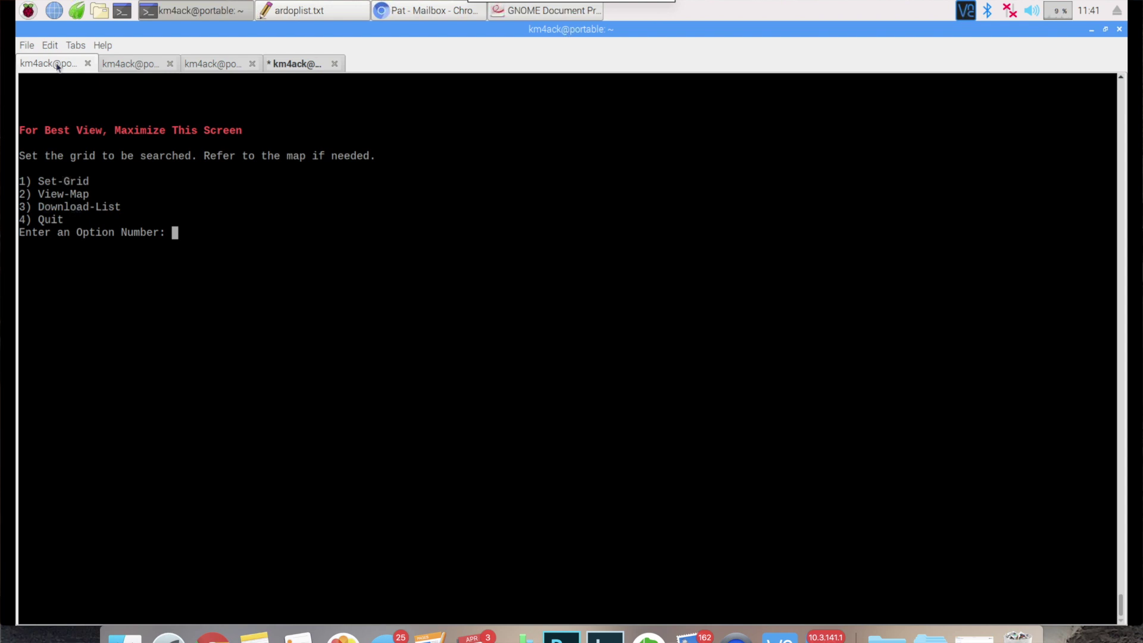
{"action": "type", "text": "1"}
{"action": "key", "text": "Return"}
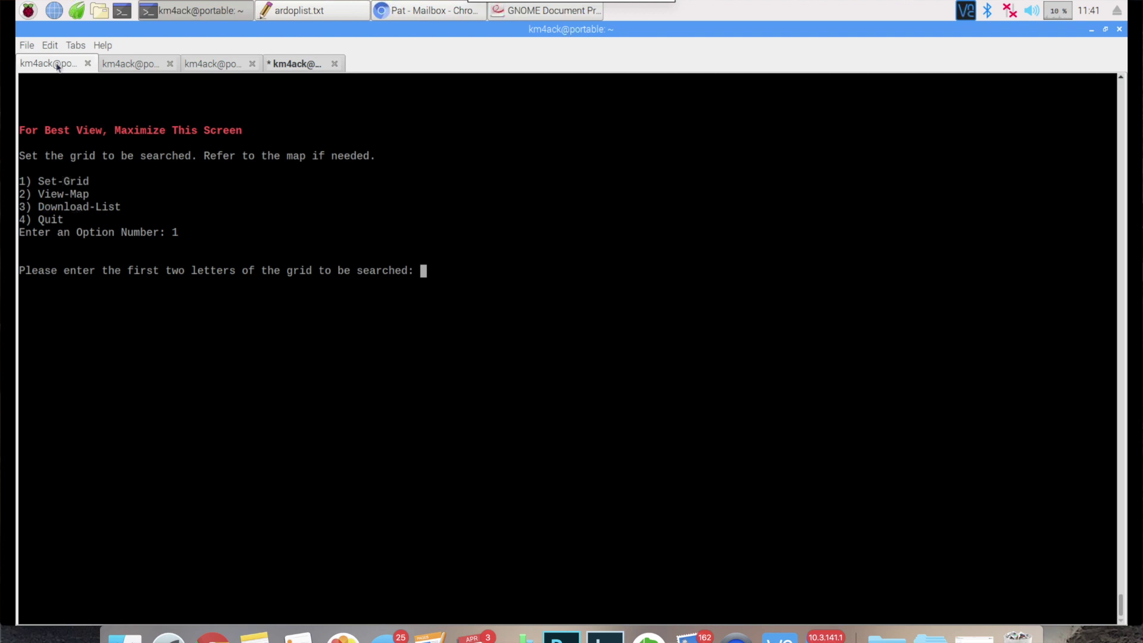
{"action": "type", "text": "em"}
{"action": "key", "text": "Return"}
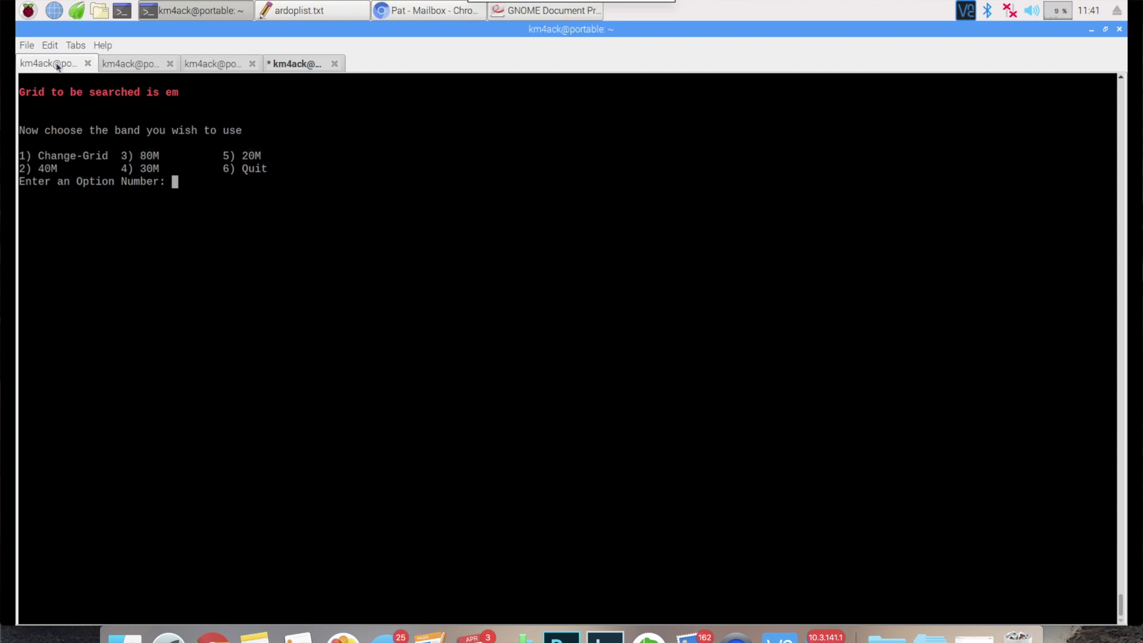
{"action": "type", "text": "2"}
{"action": "key", "text": "Return"}
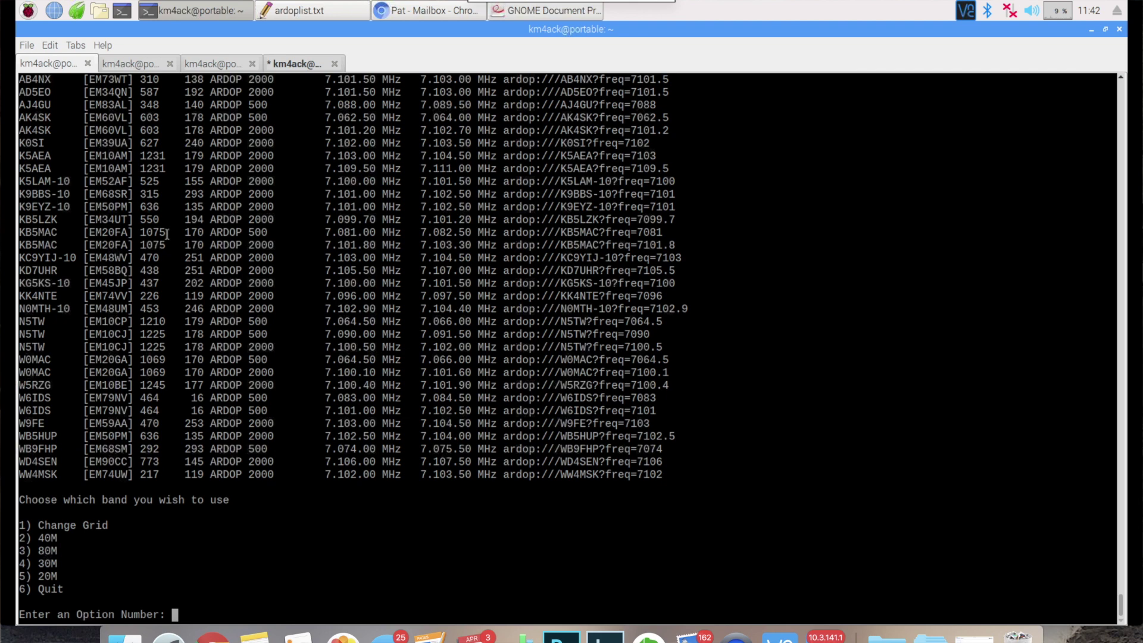
Scroll up to the list header and highlight the K0SI gateway row on 7.102.00 MHz
{"action": "scroll", "coordinate": [167, 234], "scroll_direction": "up", "scroll_amount": 2}
{"action": "left_click_drag", "start_coordinate": [20, 206], "coordinate": [368, 207]}
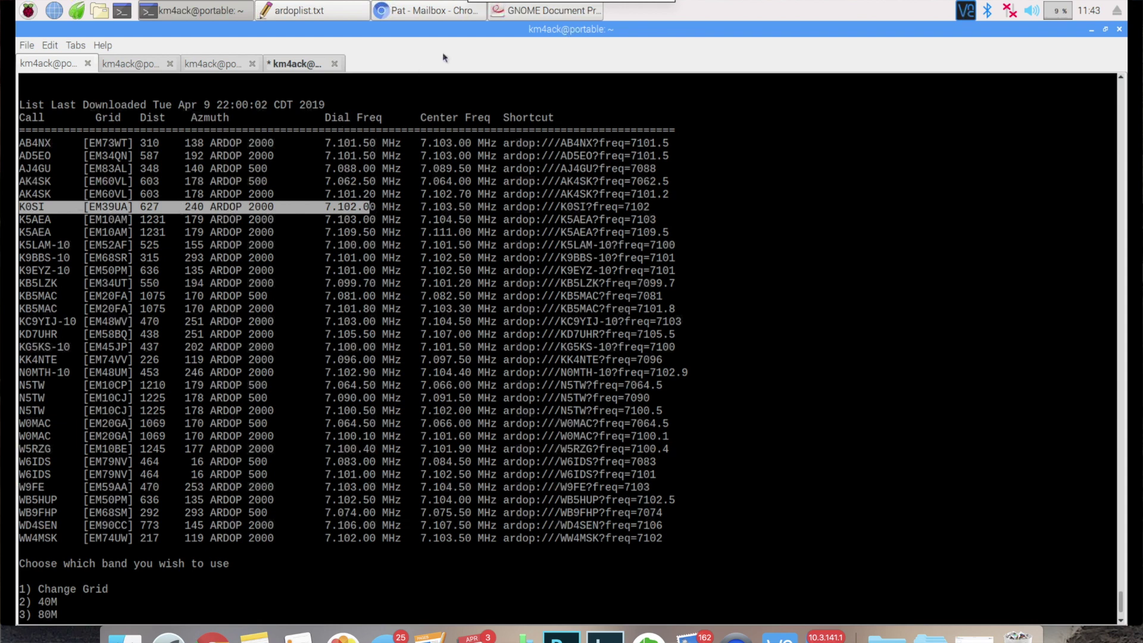
In Pat's Connect dialog, choose ARDOP transport with target k0si, giving ardop:///k0si
{"action": "left_click", "coordinate": [433, 13]}
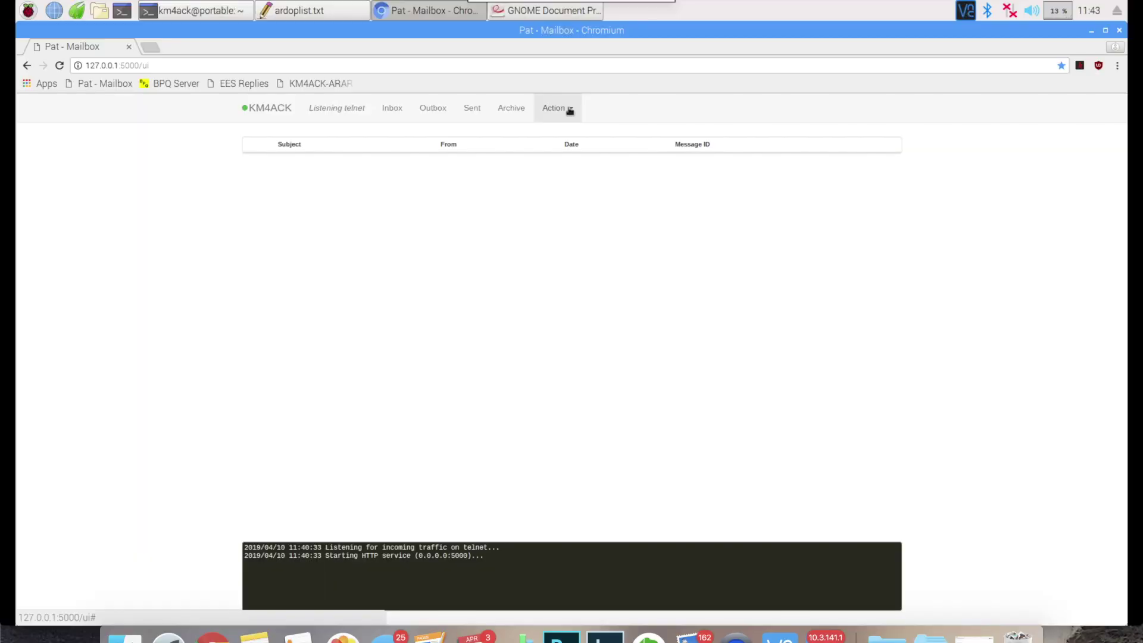
{"action": "left_click", "coordinate": [569, 109]}
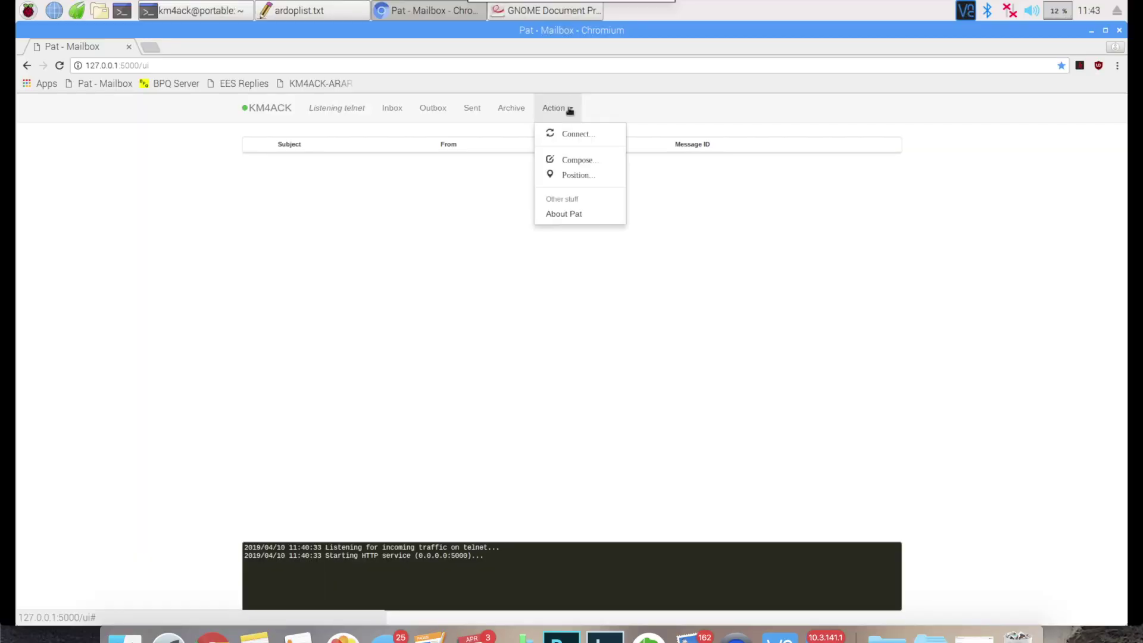
{"action": "left_click", "coordinate": [573, 134]}
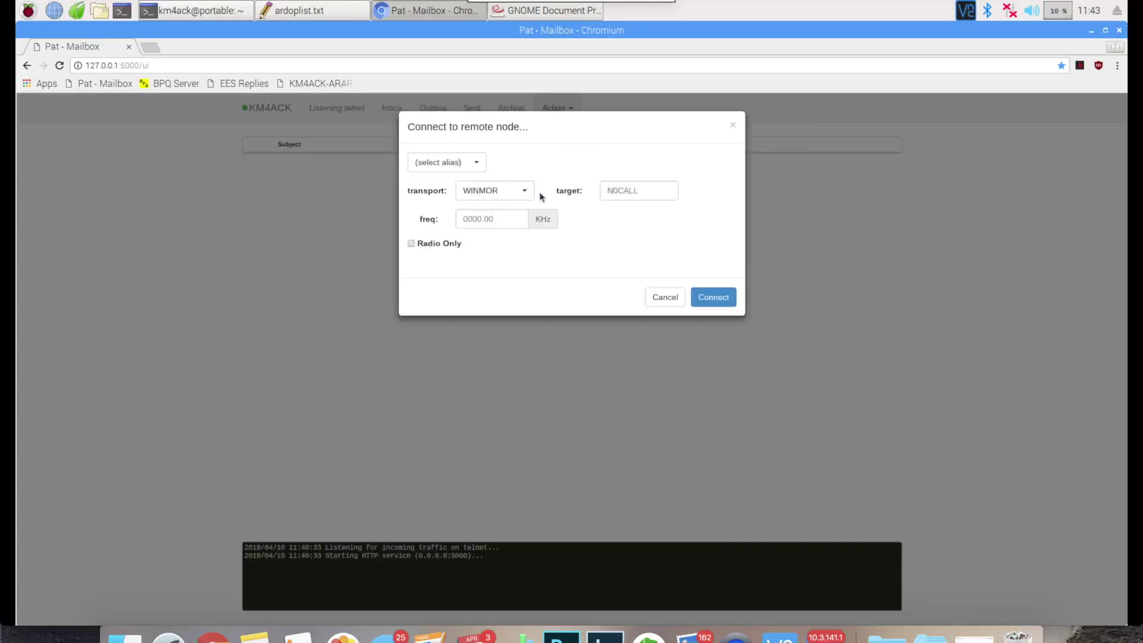
{"action": "left_click", "coordinate": [525, 192]}
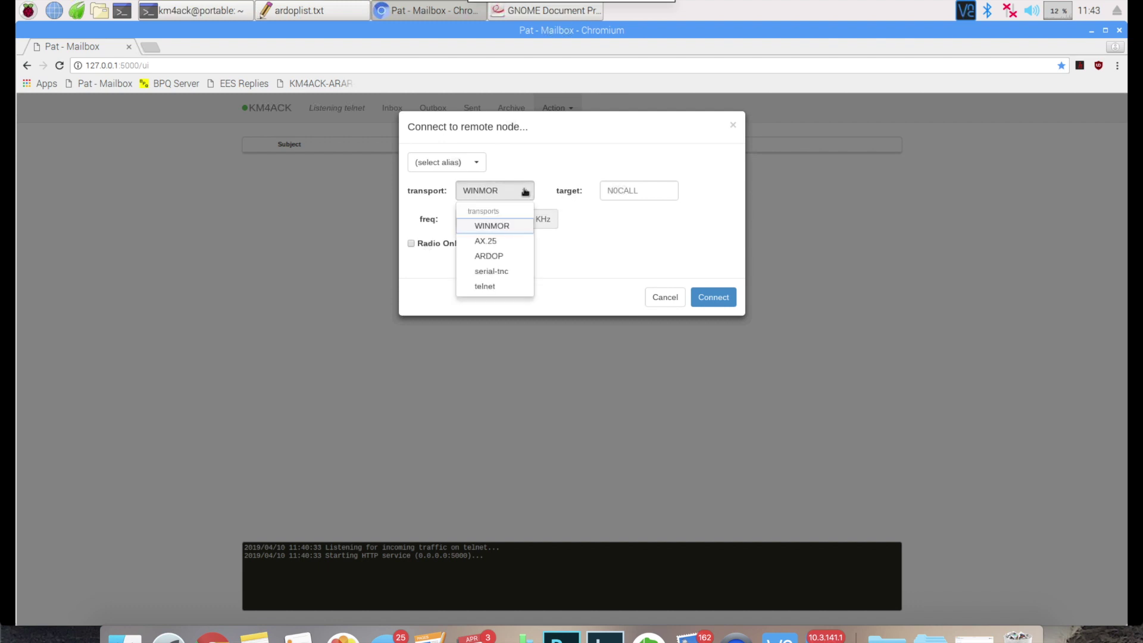
{"action": "left_click", "coordinate": [500, 256]}
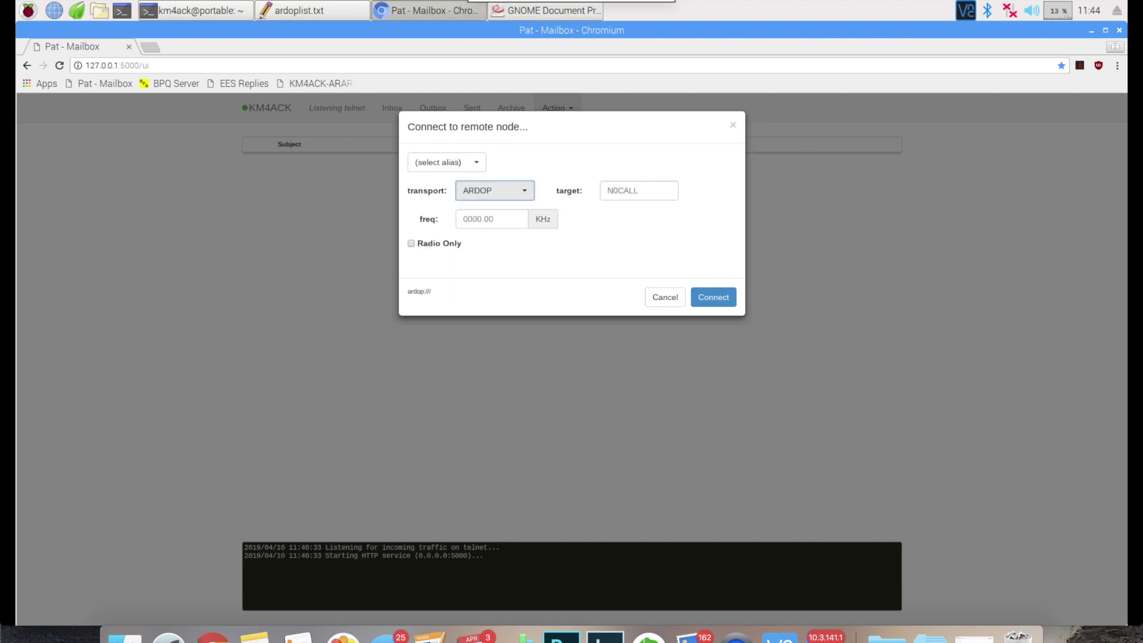
{"action": "left_click", "coordinate": [639, 190]}
{"action": "type", "text": "k"}
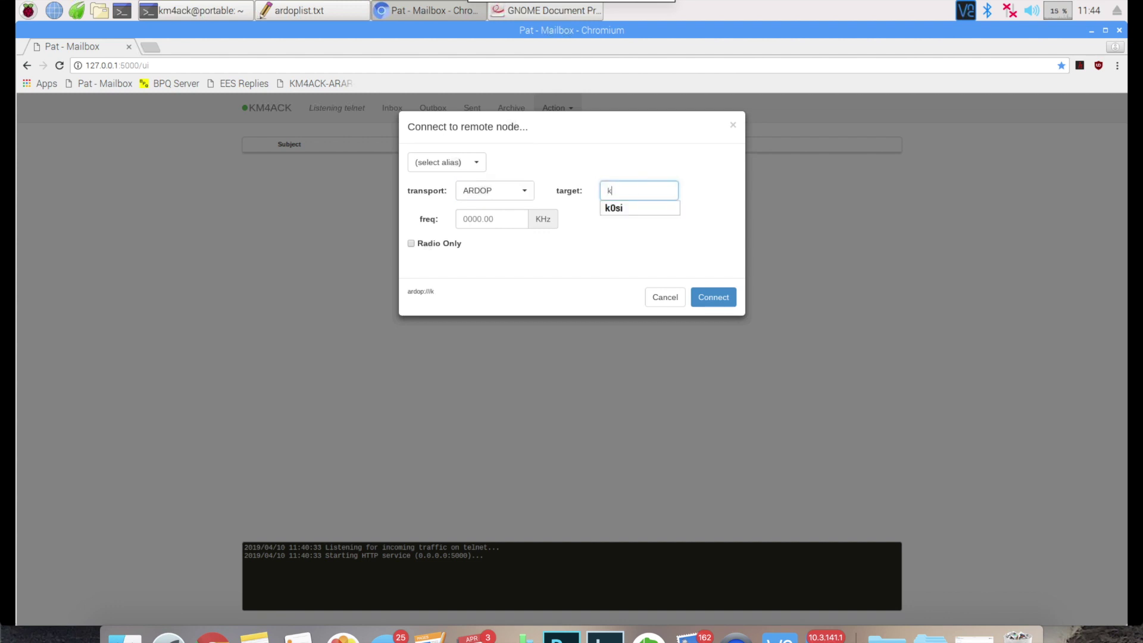
{"action": "type", "text": "0si"}
{"action": "left_click", "coordinate": [699, 224]}
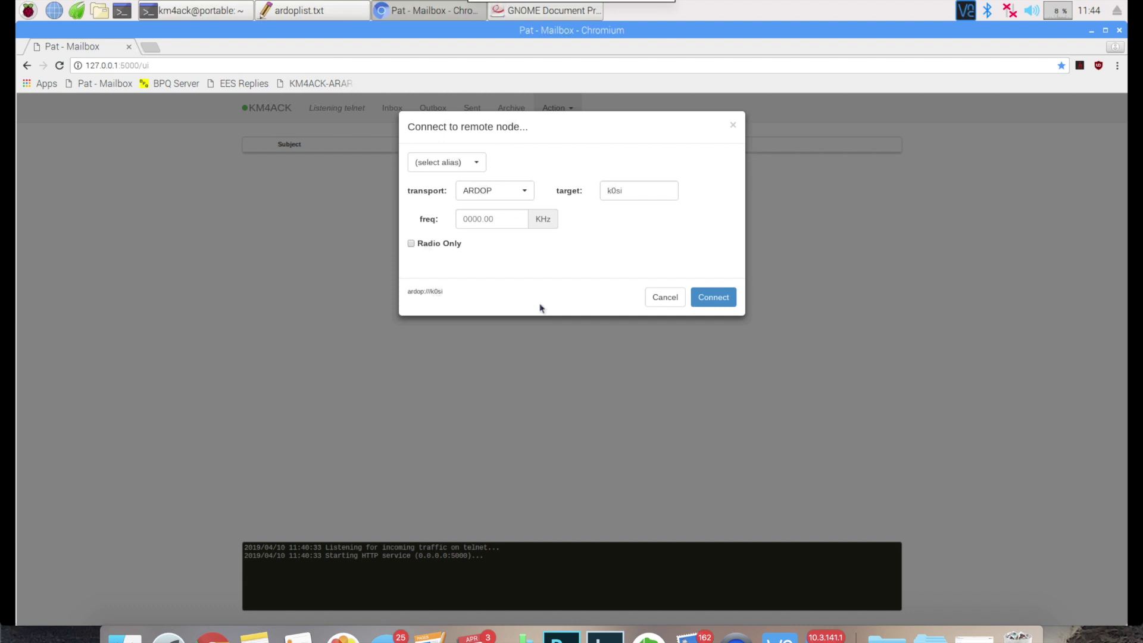
{"action": "left_click", "coordinate": [719, 300]}
{"action": "left_click", "coordinate": [718, 300]}
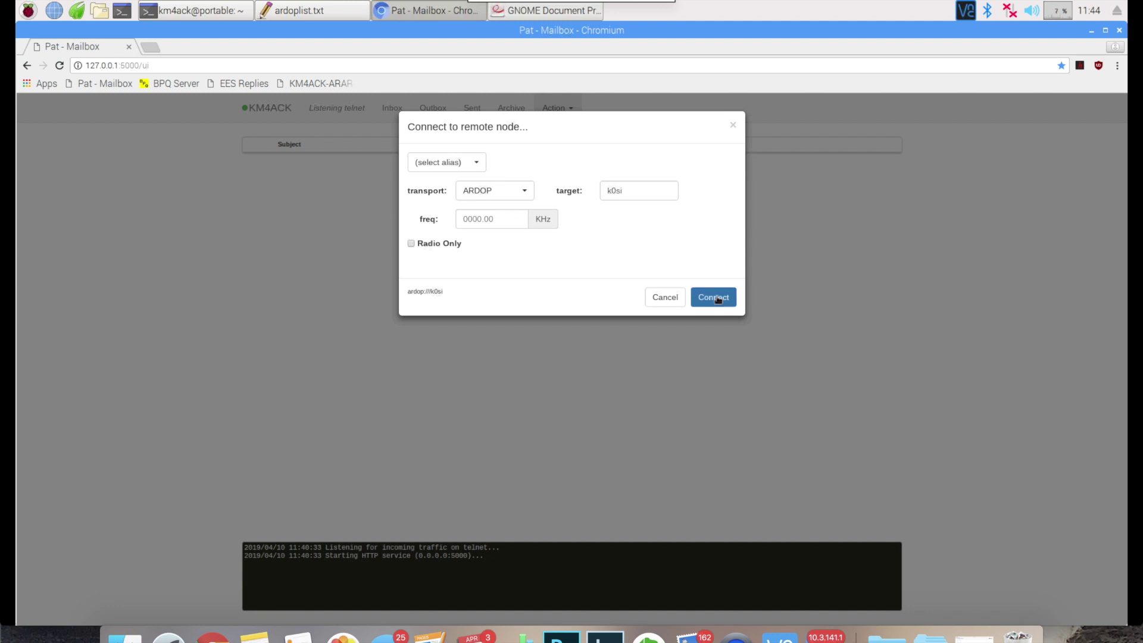
Connect to K0SI over ARDOP and, after the timeout, retry the k0si connection
{"action": "left_click", "coordinate": [718, 299]}
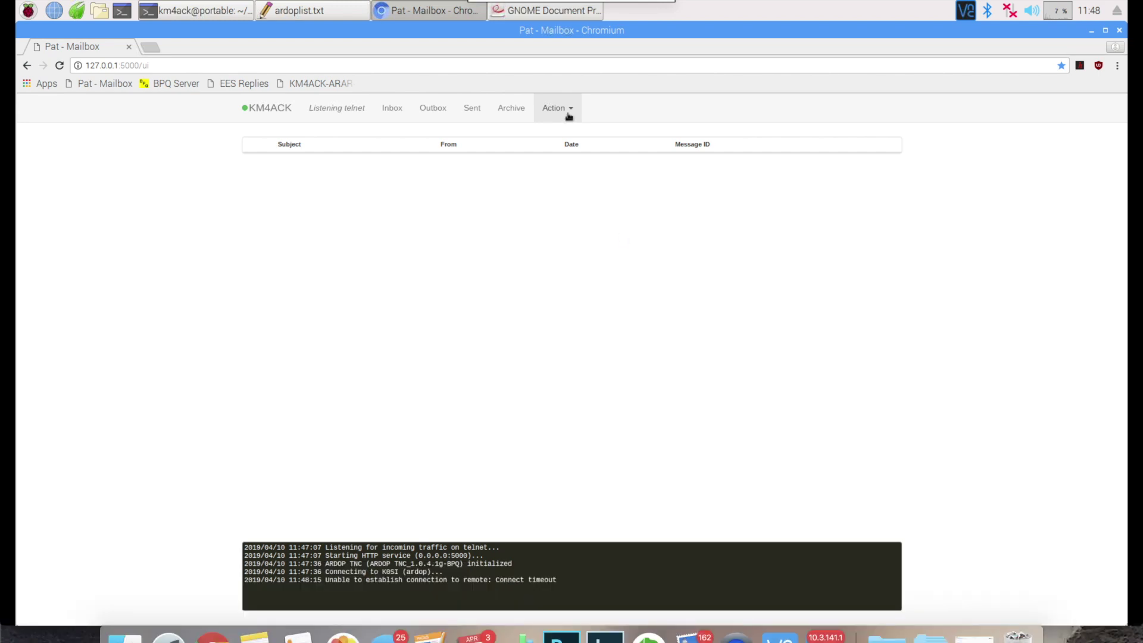
{"action": "left_click", "coordinate": [566, 112]}
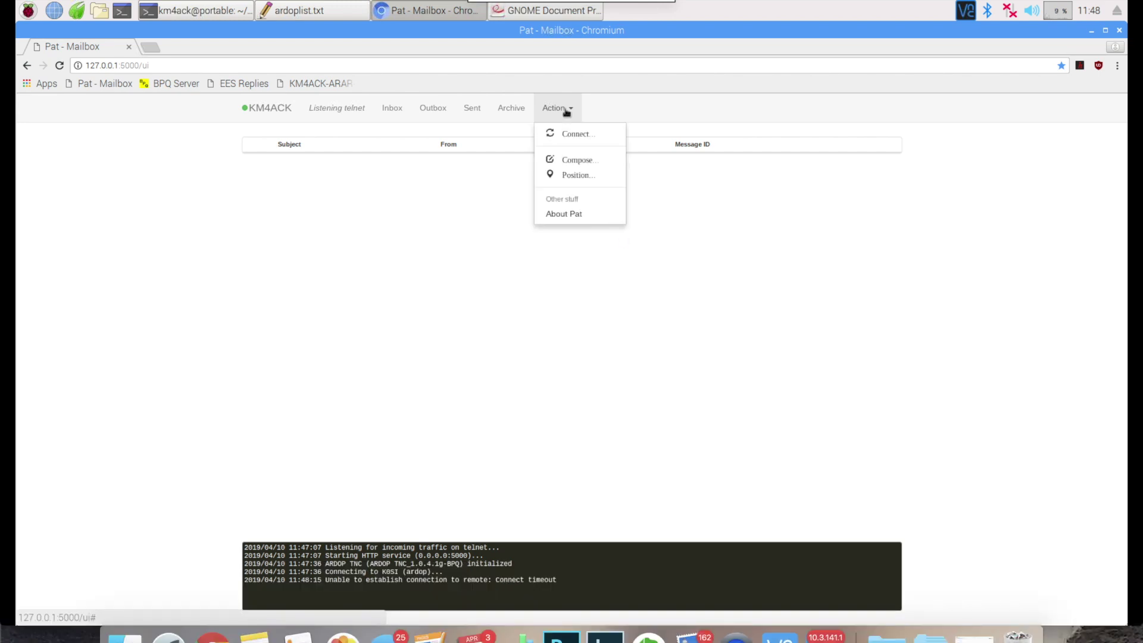
{"action": "left_click", "coordinate": [489, 220]}
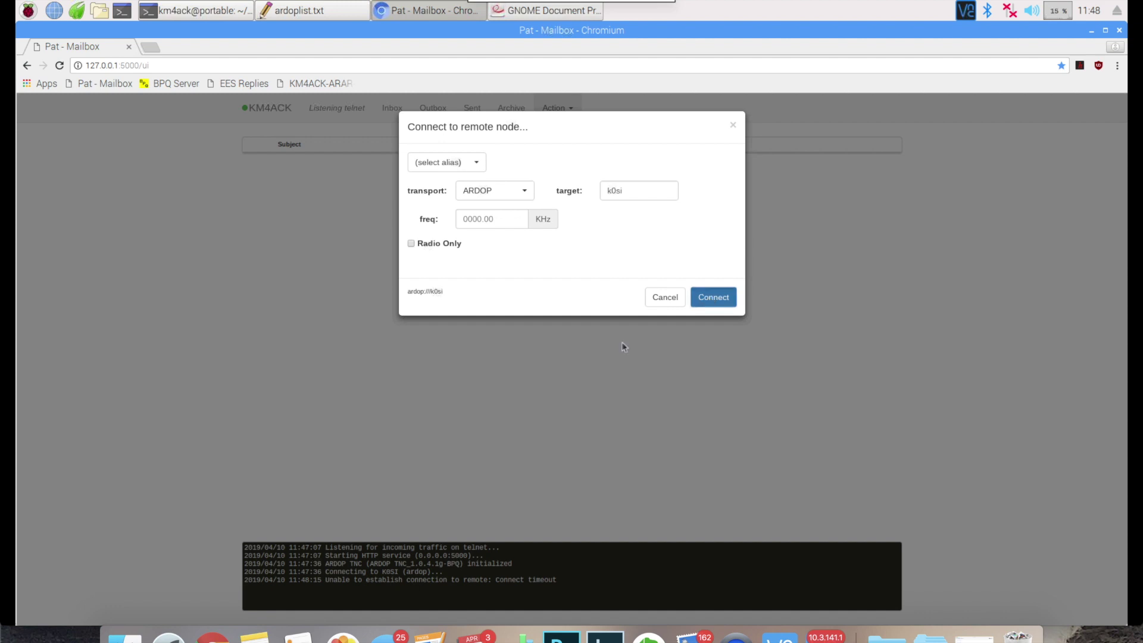
{"action": "key", "text": "Return"}
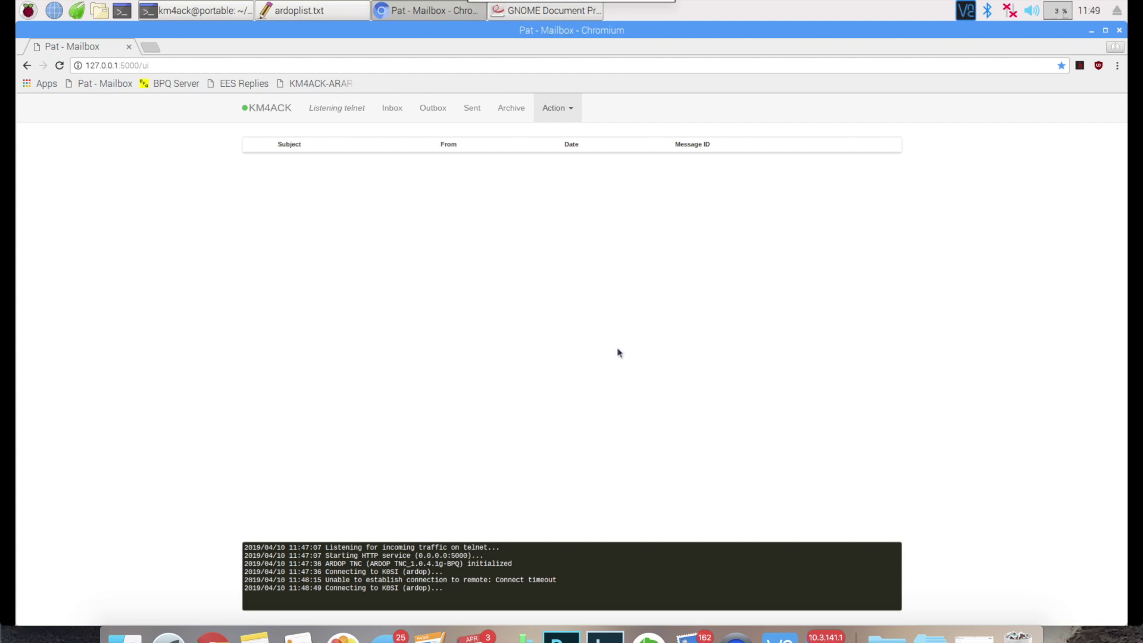